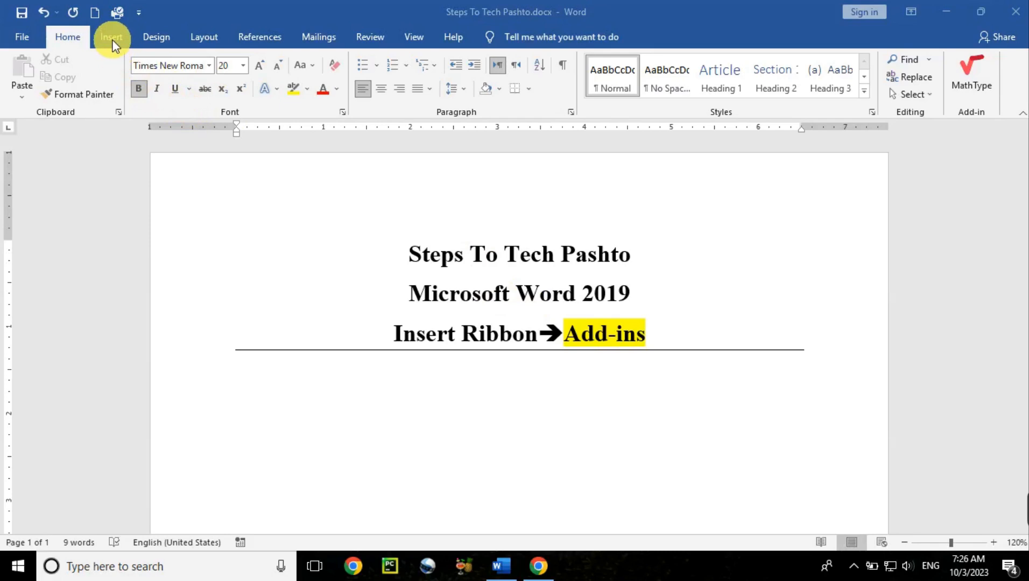
# - Open the Wikipedia add-in and trust it
pyautogui.click(112, 40)
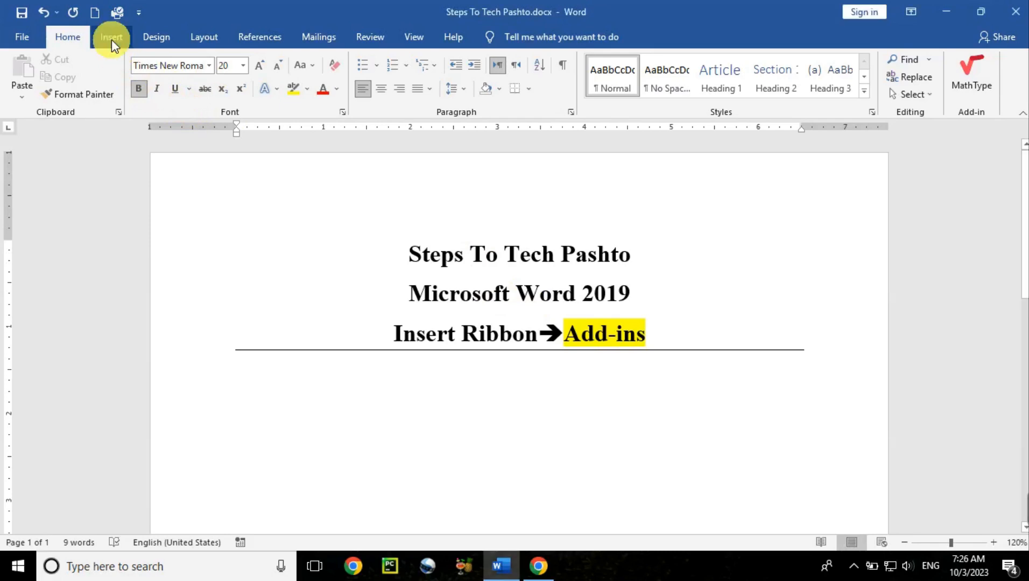
pyautogui.click(112, 39)
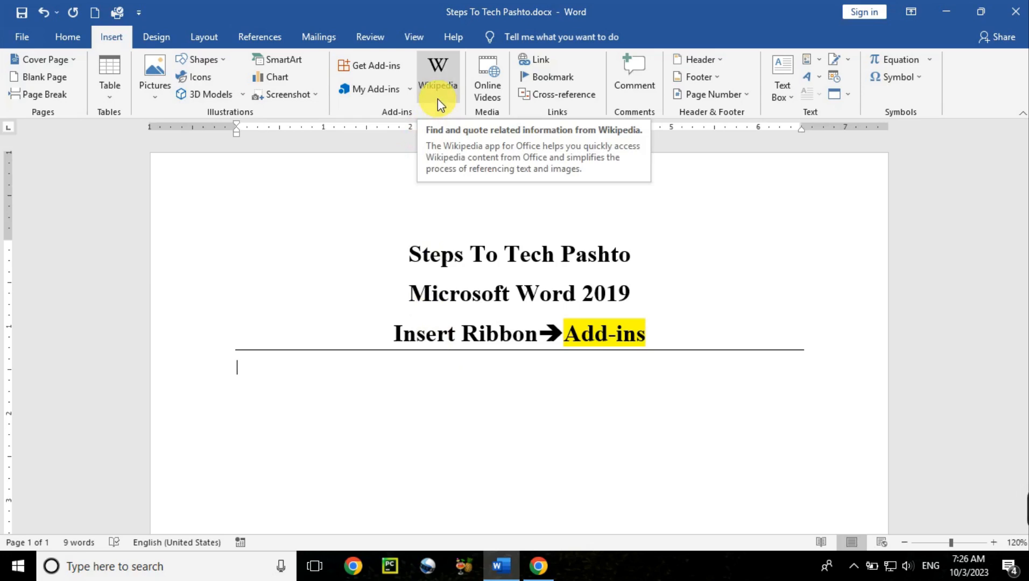
pyautogui.click(444, 67)
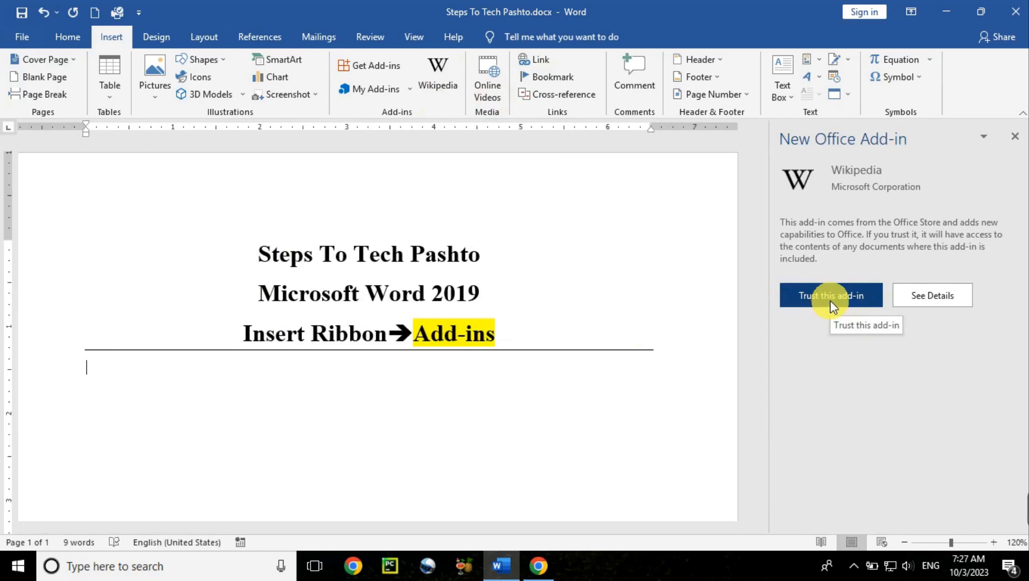
pyautogui.click(830, 301)
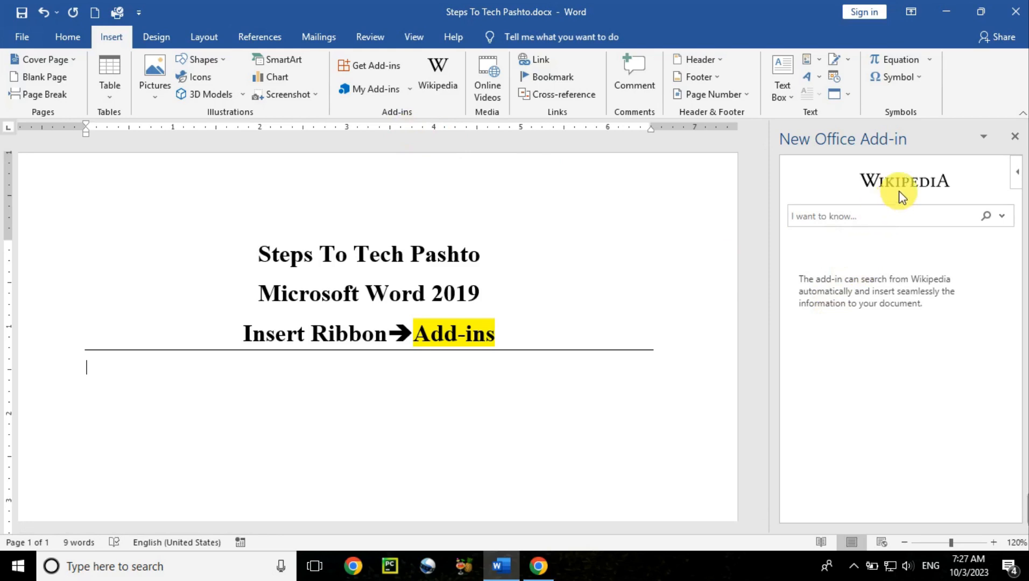
# - Search Wikipedia for Afghanistan and insert the article's opening paragraph into the document, closing the pane
pyautogui.click(879, 225)
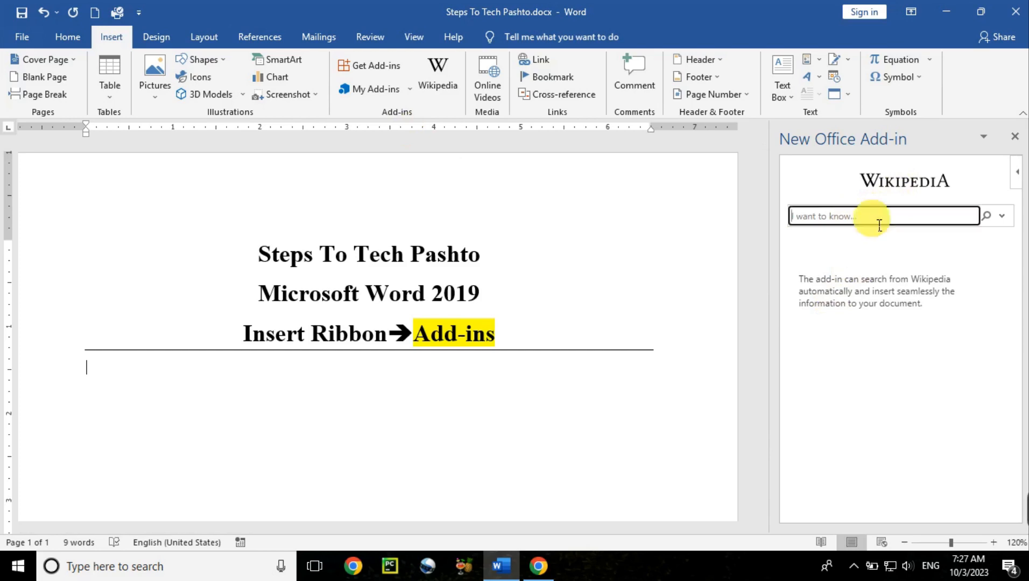
pyautogui.write('Afghanistan')
pyautogui.press('Return')
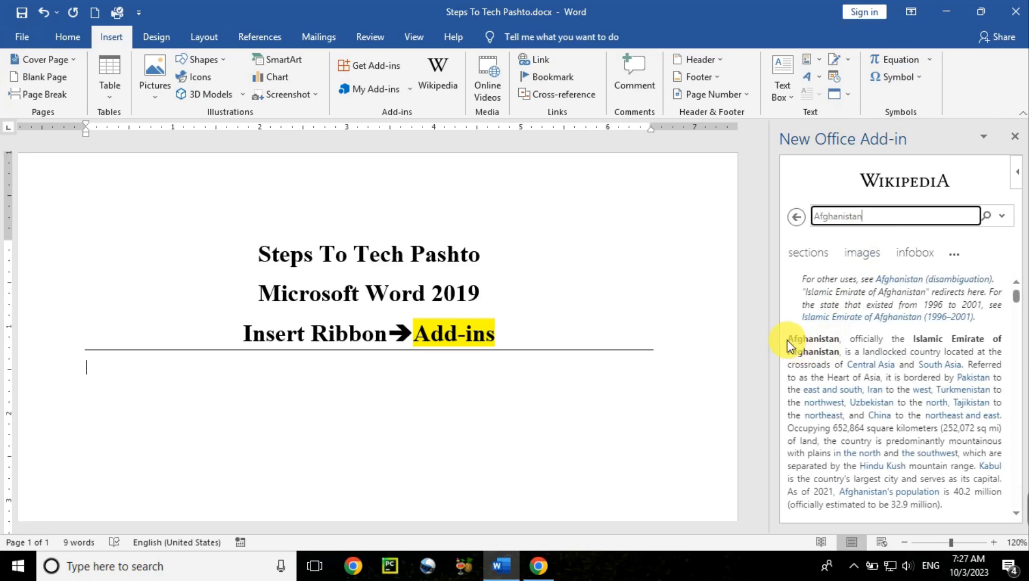
pyautogui.moveTo(787, 344); pyautogui.dragTo(976, 467)
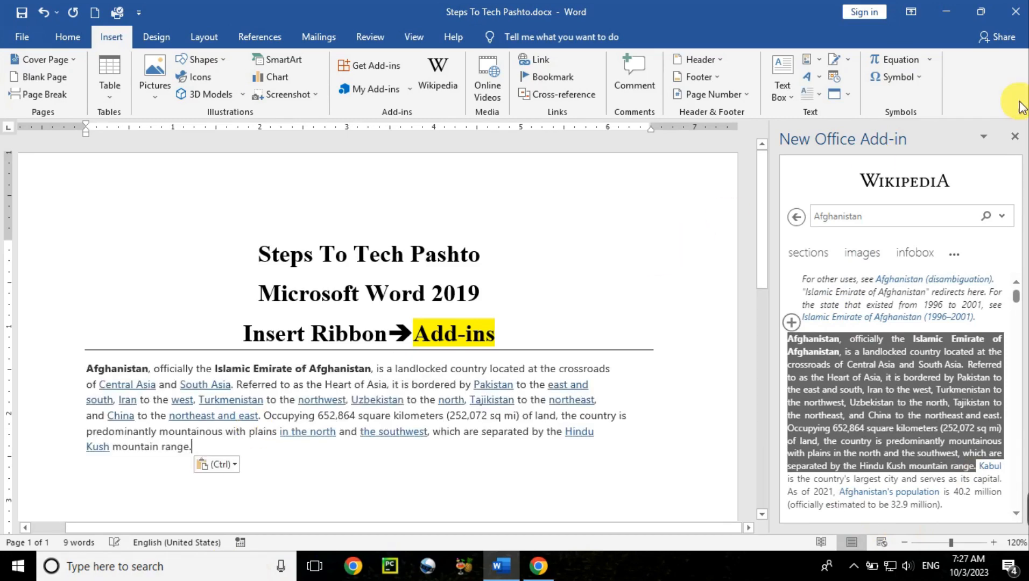
pyautogui.click(1015, 141)
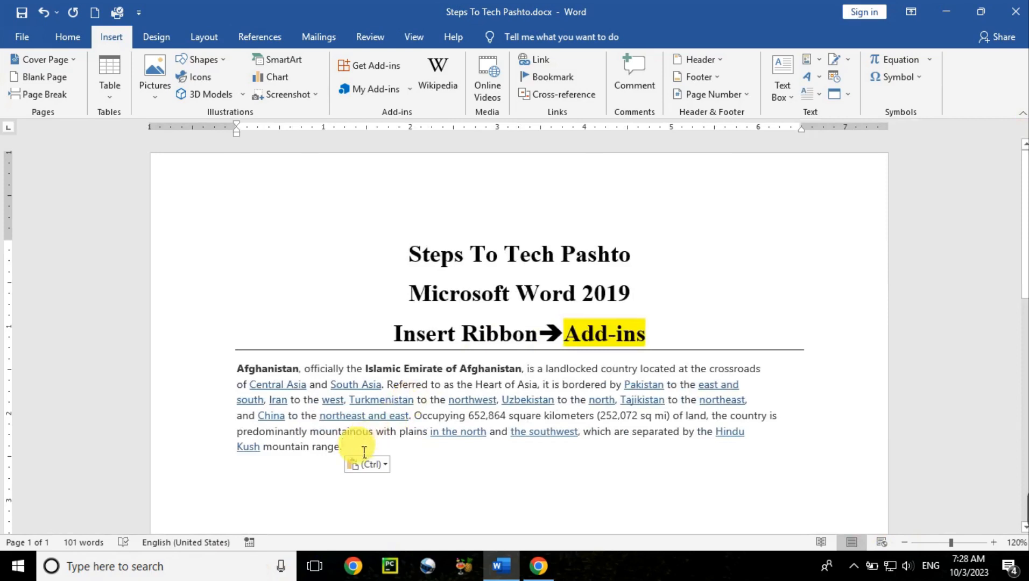
# - Justify the inserted Afghanistan paragraph
pyautogui.moveTo(345, 452); pyautogui.dragTo(238, 371)
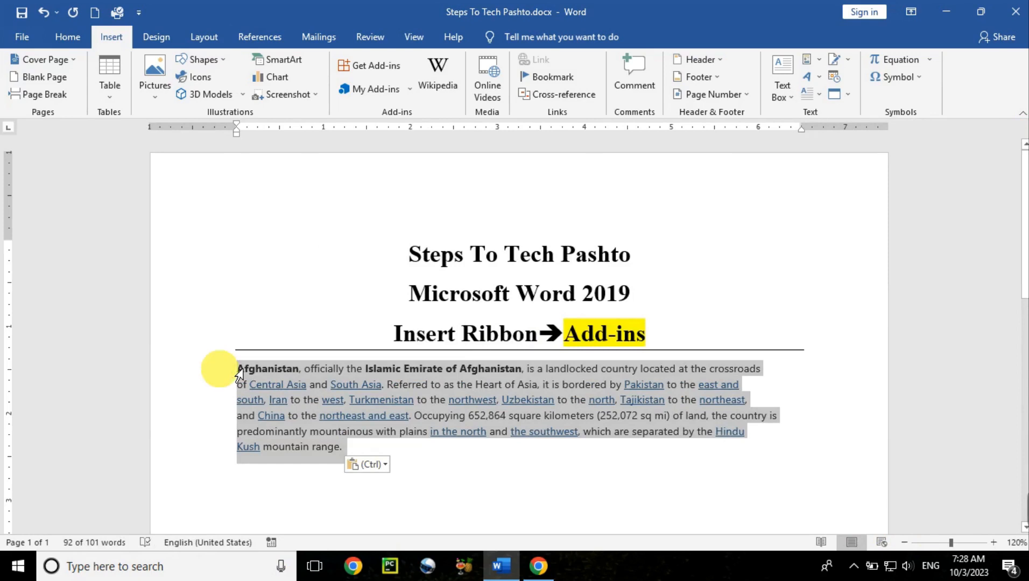
pyautogui.hotkey('ctrl', 'j')
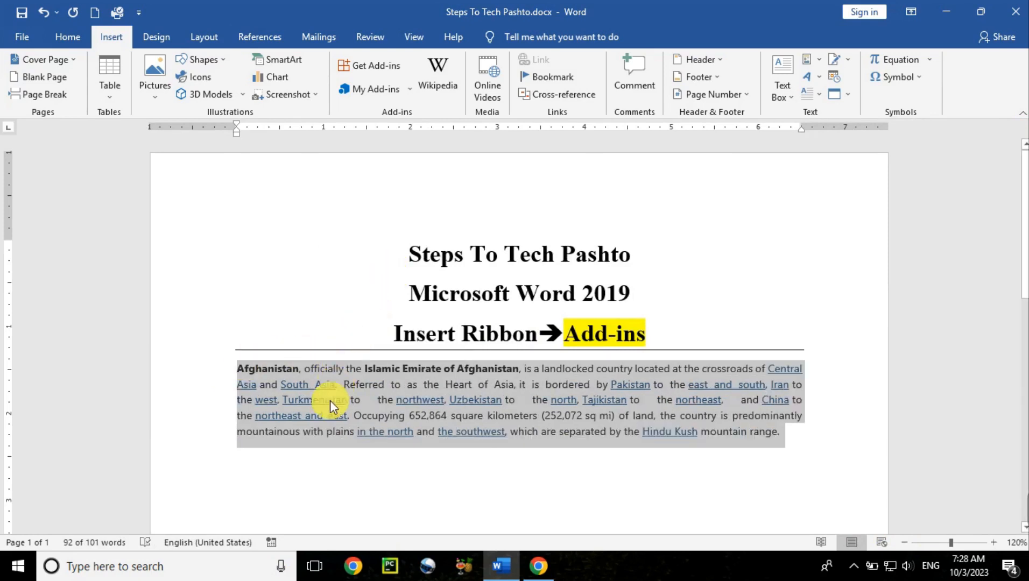
pyautogui.click(312, 462)
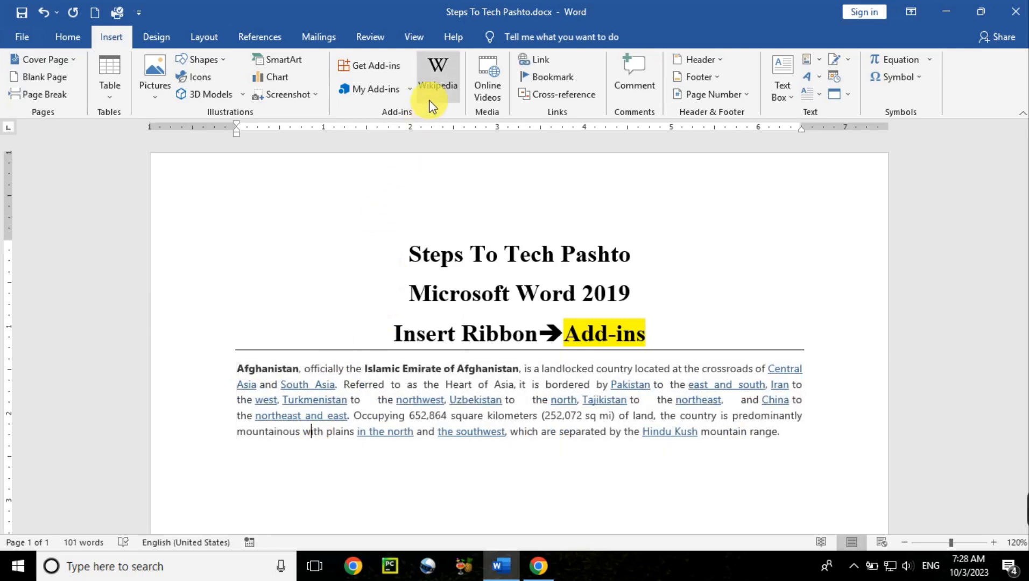
# - Browse the Office Add-ins store, sorting the listing by Rating, Name and Release Date in turn
pyautogui.click(382, 72)
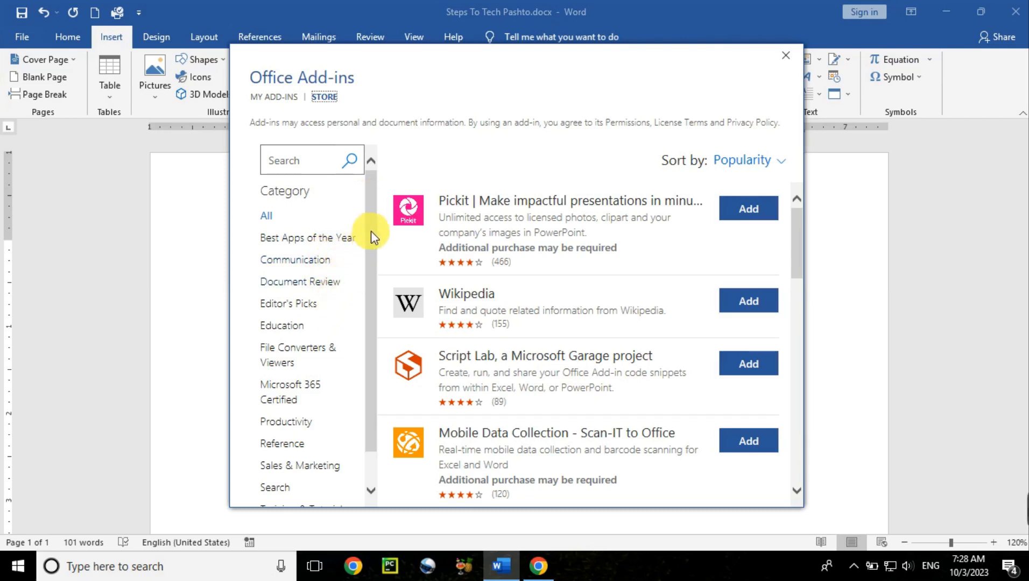
pyautogui.moveTo(371, 231); pyautogui.dragTo(384, 185)
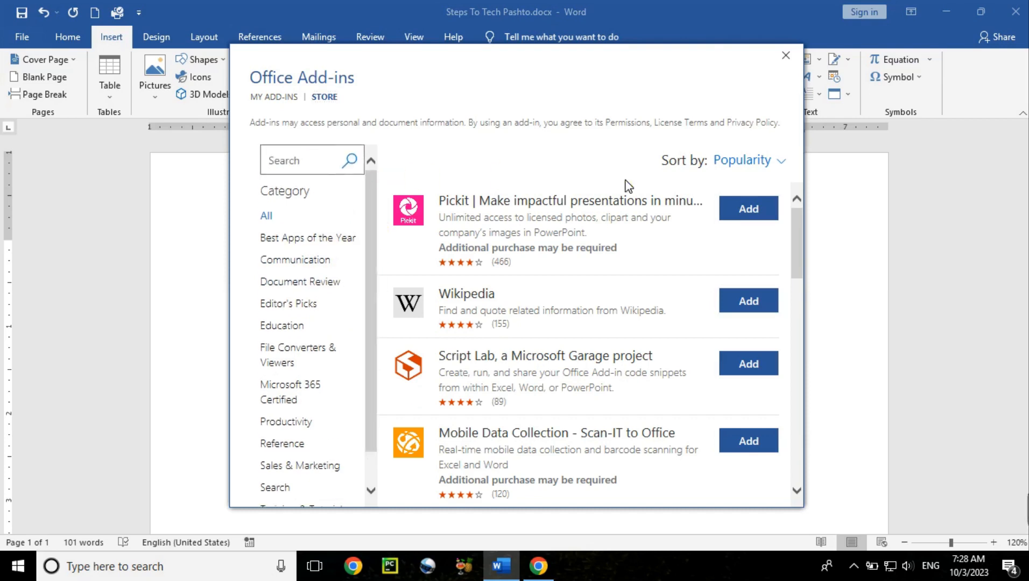
pyautogui.click(783, 164)
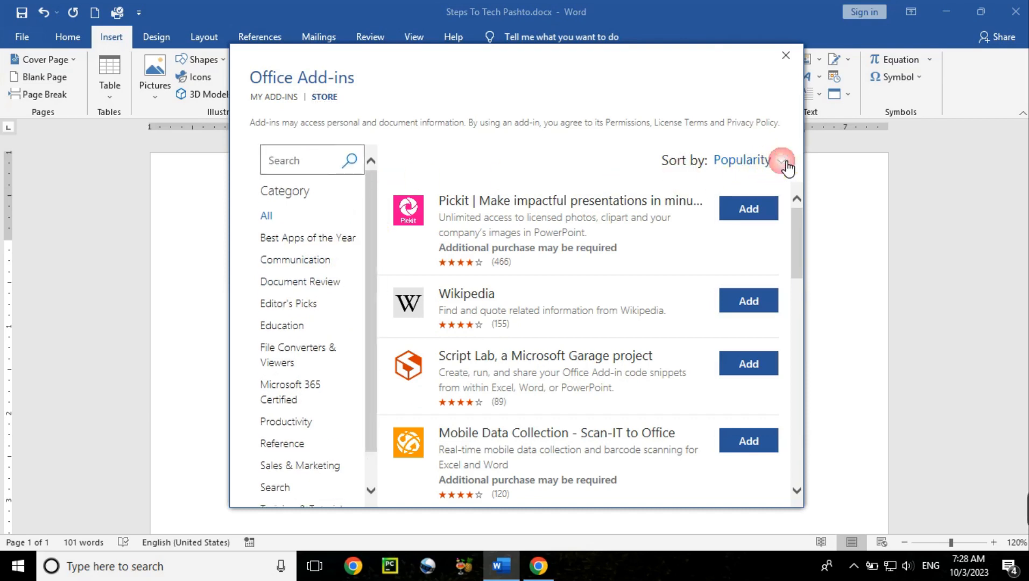
pyautogui.click(547, 167)
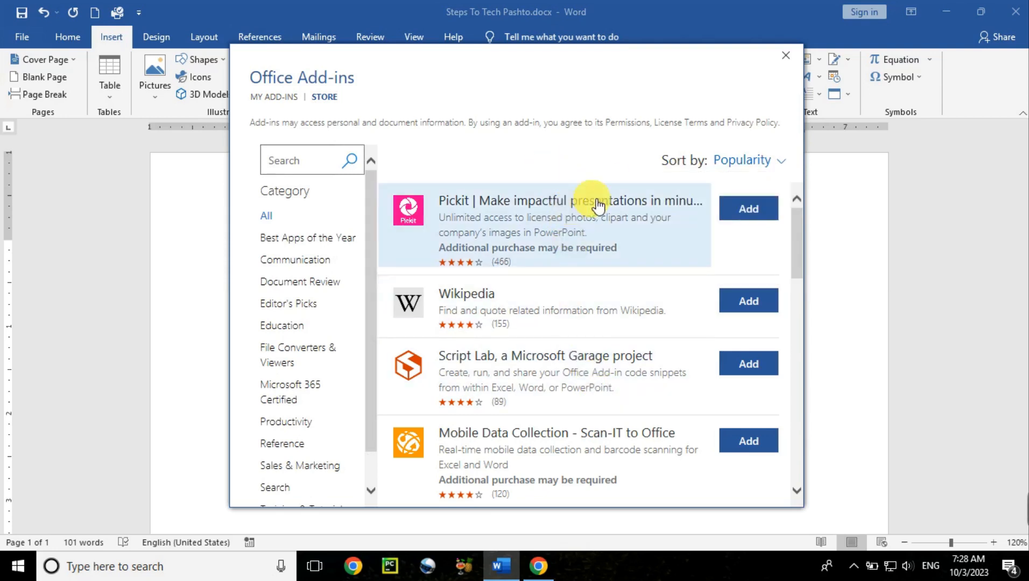
pyautogui.click(784, 166)
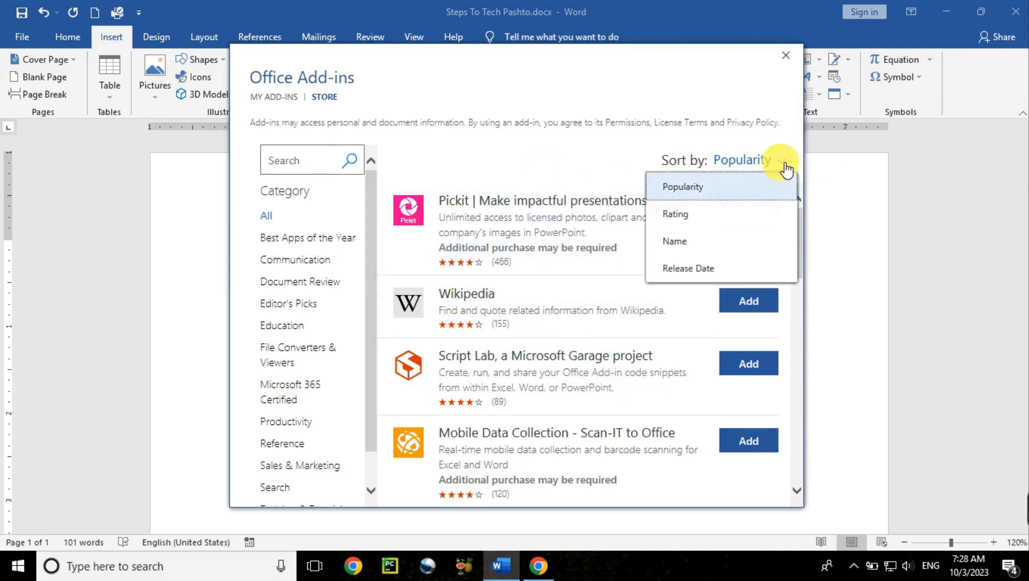
pyautogui.click(744, 214)
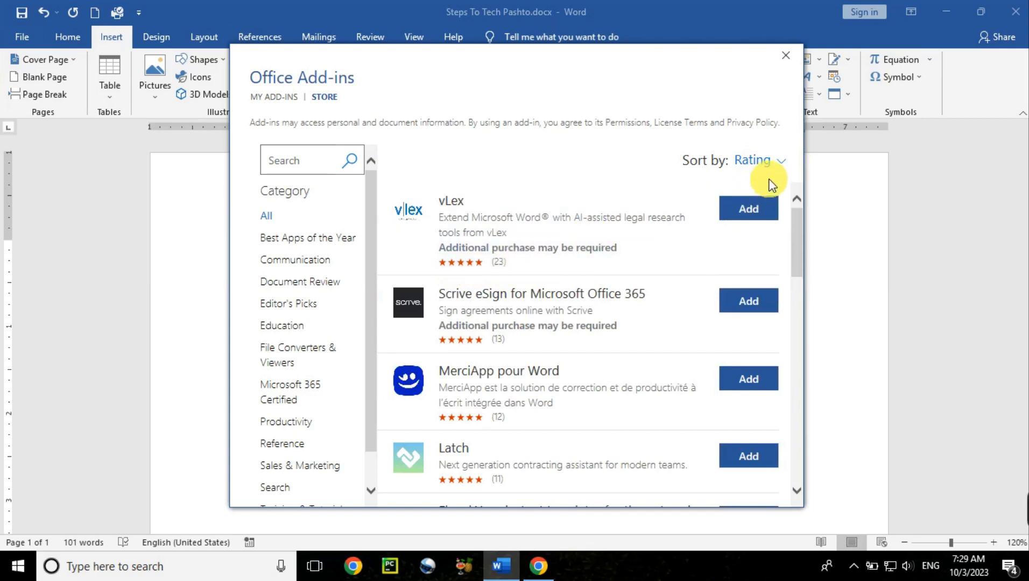
pyautogui.click(786, 167)
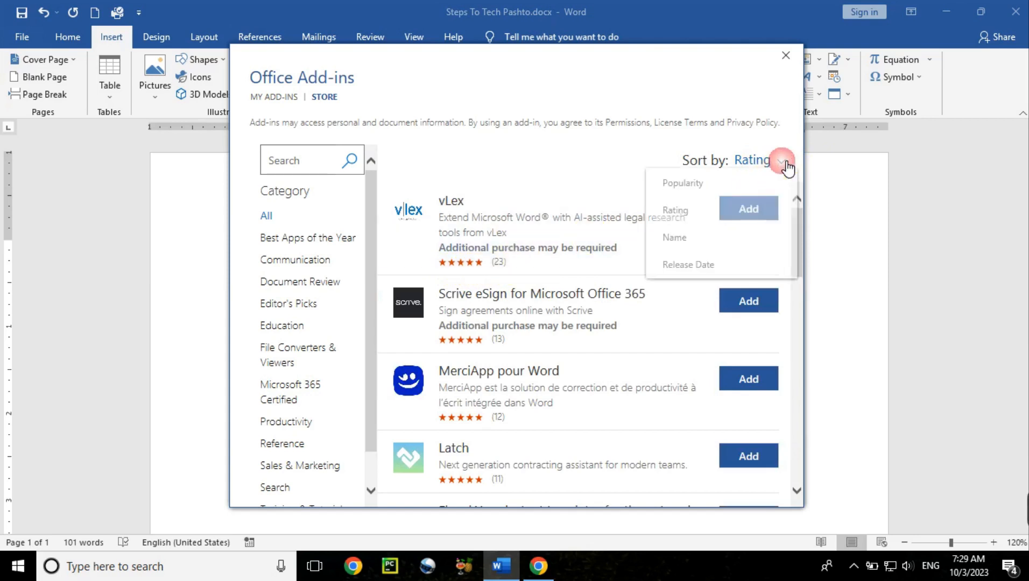
pyautogui.click(715, 243)
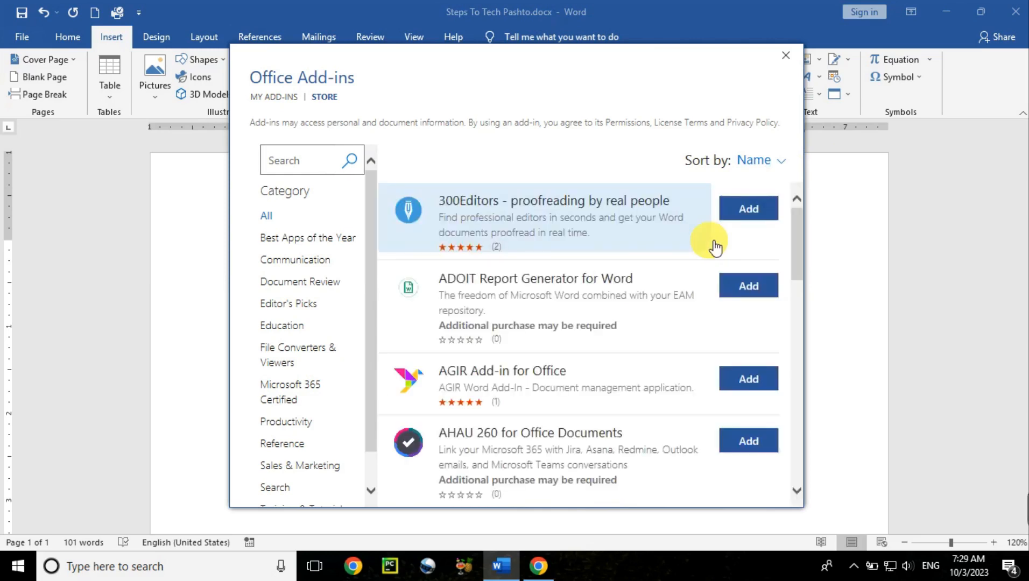
pyautogui.click(786, 167)
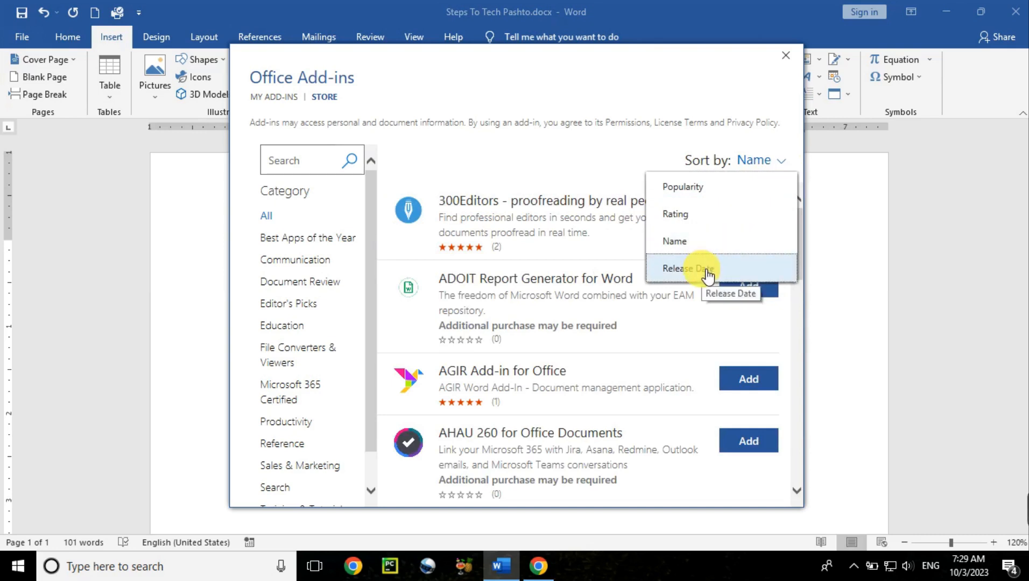
pyautogui.click(706, 272)
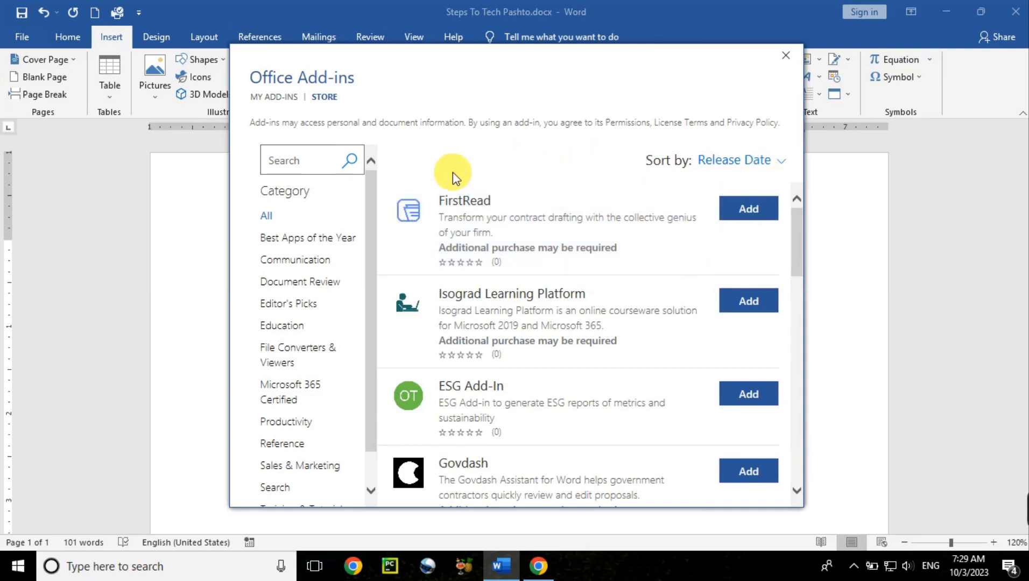
# - Search the add-ins store for dictionary and sort the results by Popularity
pyautogui.moveTo(371, 208)
pyautogui.mouseDown()
pyautogui.moveTo(371, 380)
pyautogui.moveTo(373, 200)
pyautogui.mouseUp()
pyautogui.click(318, 170)
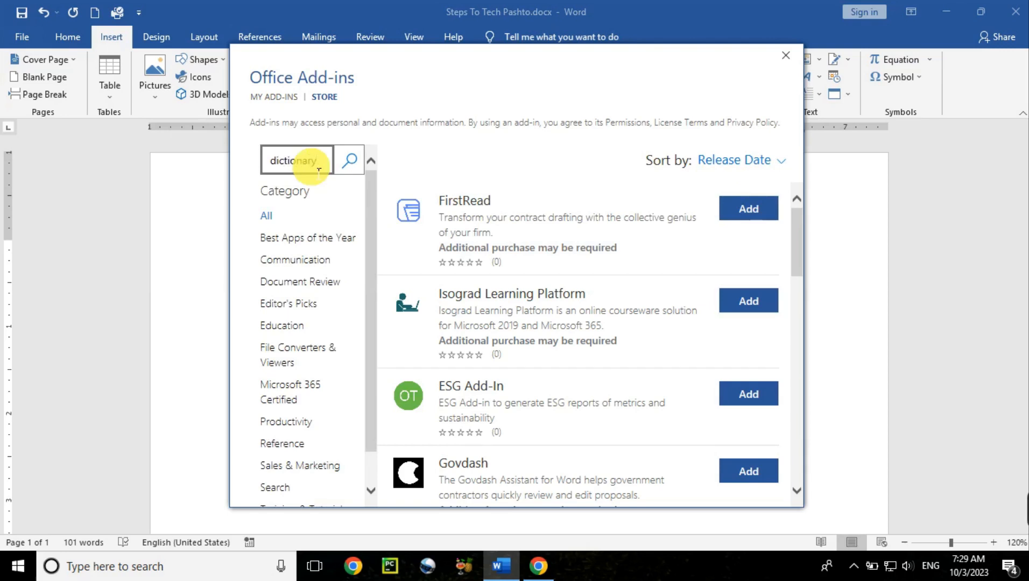
pyautogui.click(349, 161)
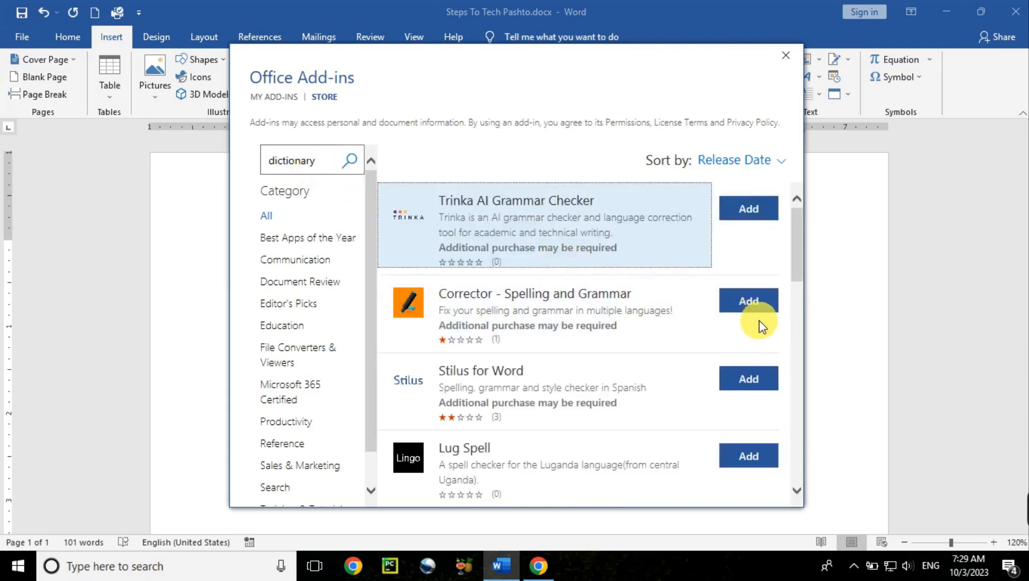
pyautogui.click(783, 162)
pyautogui.click(738, 187)
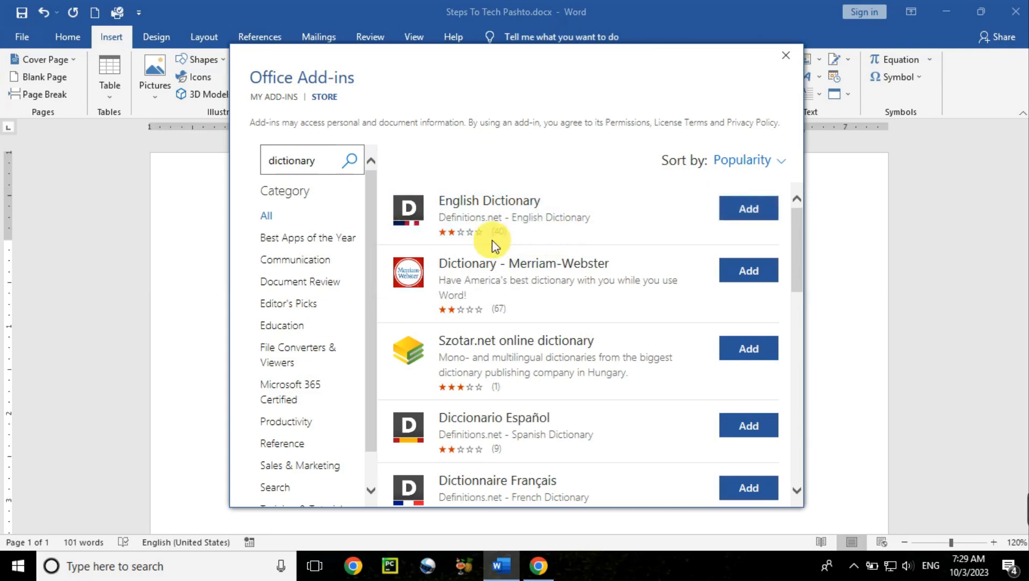
# - Add the English Dictionary add-in, accepting its license terms
pyautogui.click(745, 215)
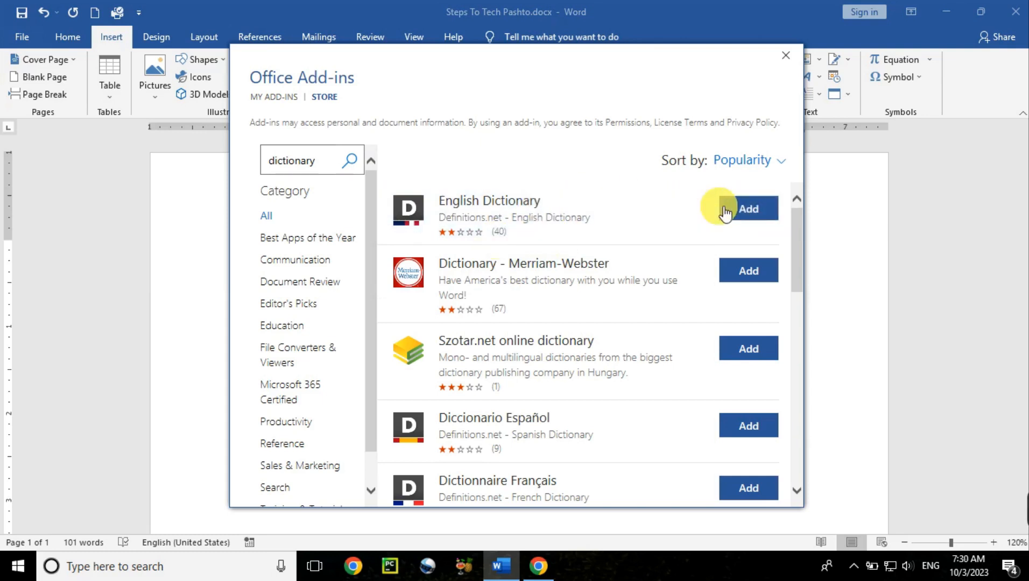
pyautogui.click(749, 215)
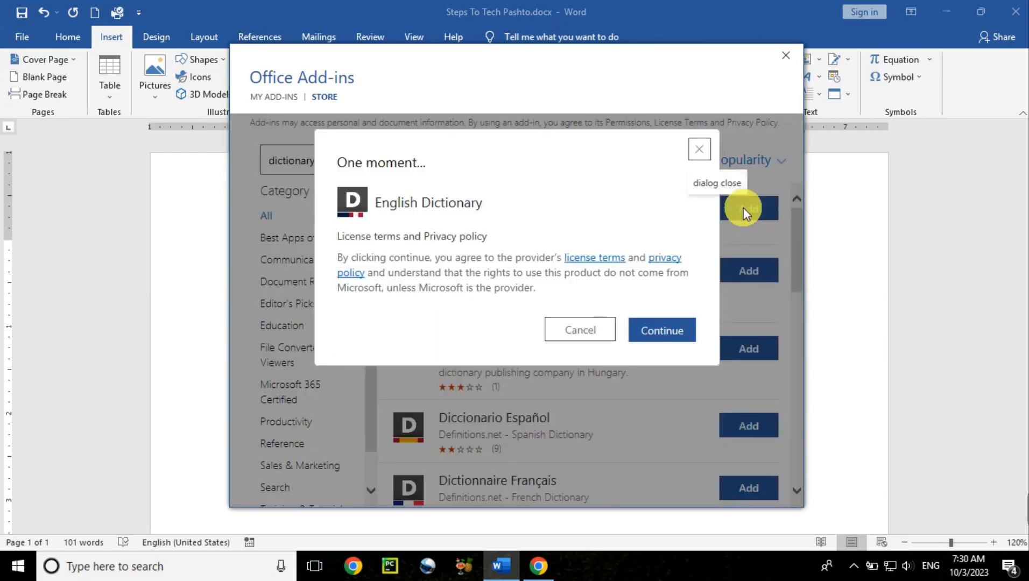
pyautogui.click(668, 330)
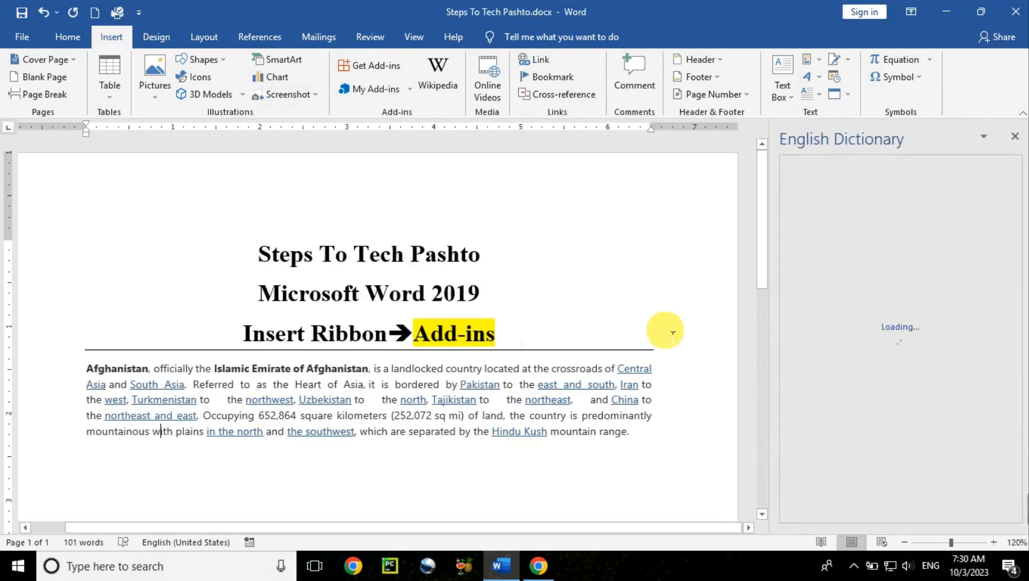
# - Look up the words country, crossroads and mountain with the English Dictionary pane, then close the pane
pyautogui.click(634, 446)
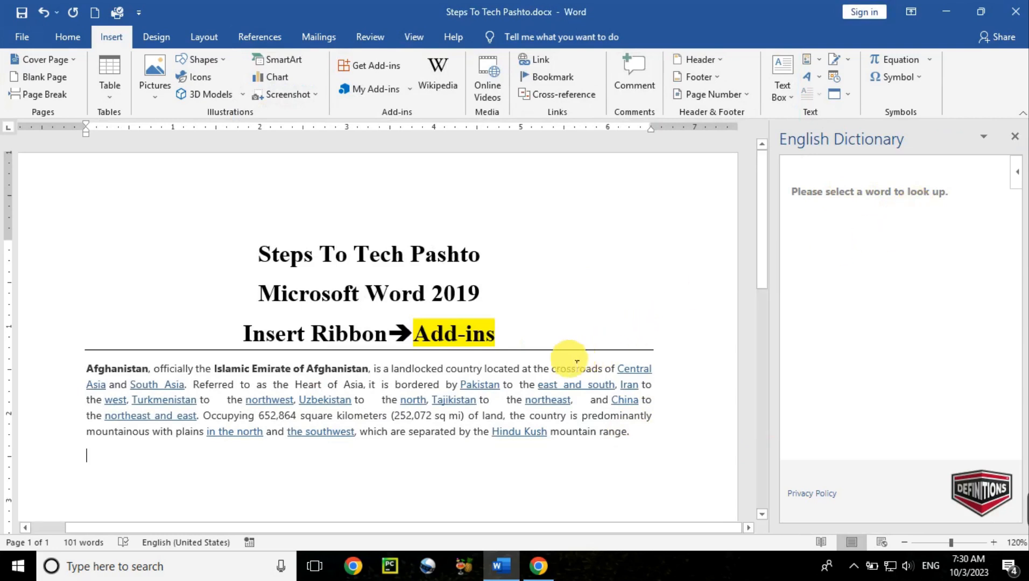
pyautogui.doubleClick(468, 372)
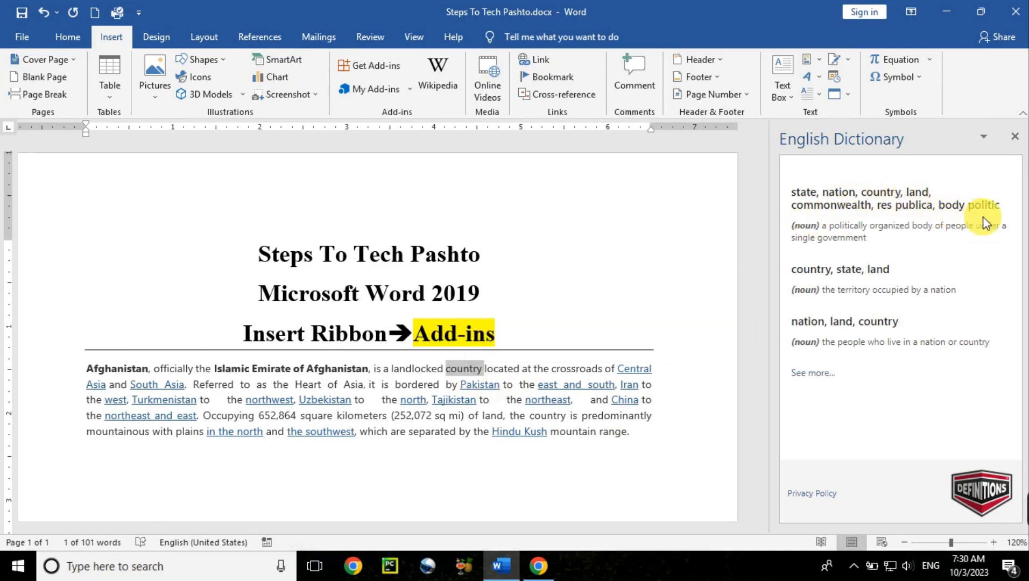
pyautogui.doubleClick(575, 370)
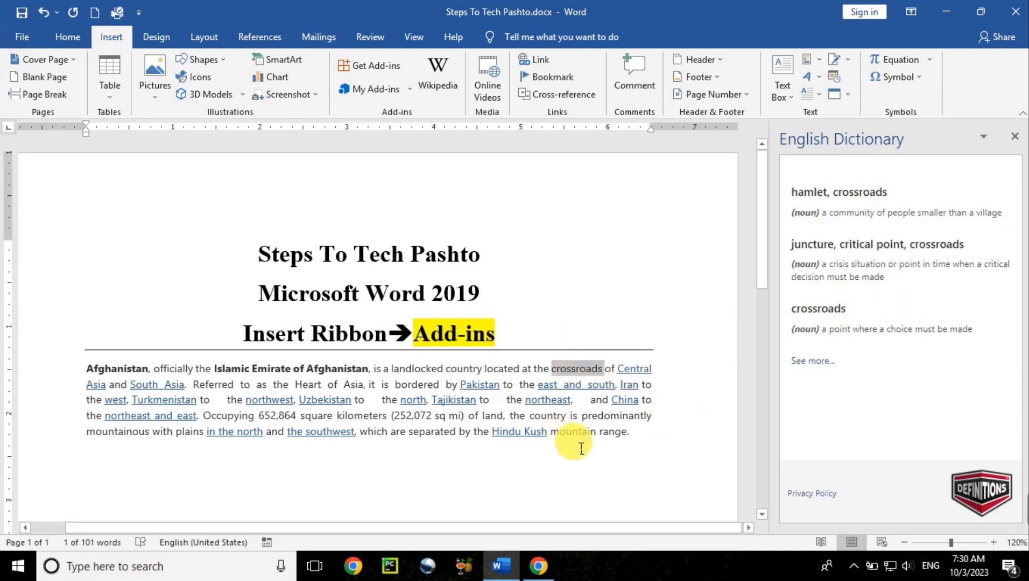
pyautogui.doubleClick(576, 432)
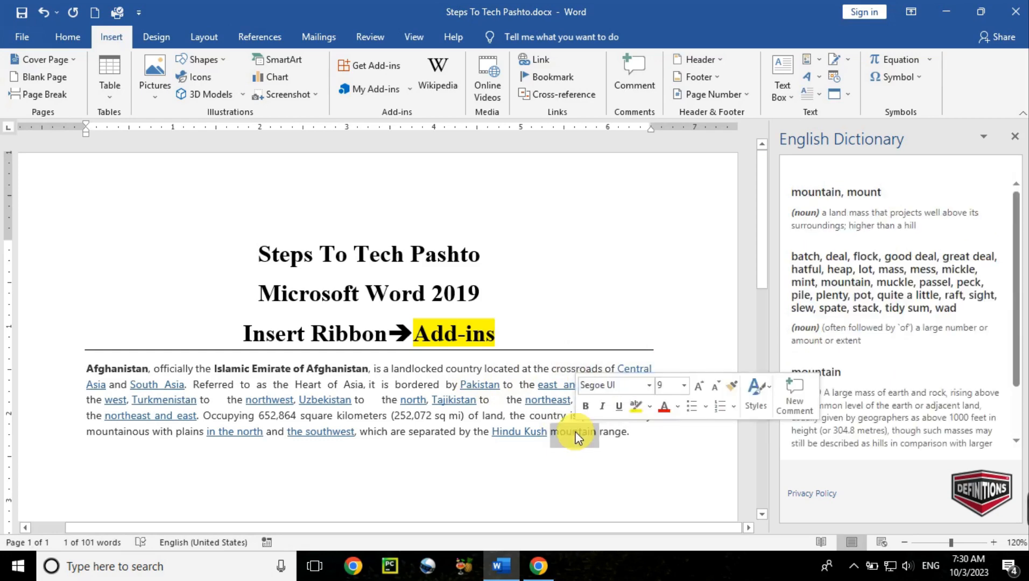
pyautogui.click(1015, 137)
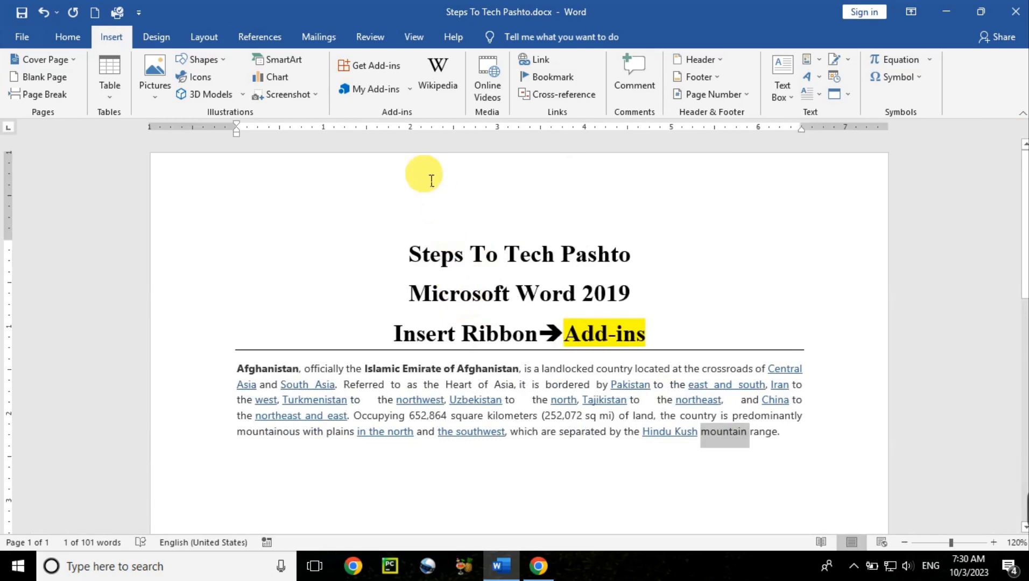
# - Open the list of installed add-ins, switch to the store tab, and close the dialog
pyautogui.click(434, 417)
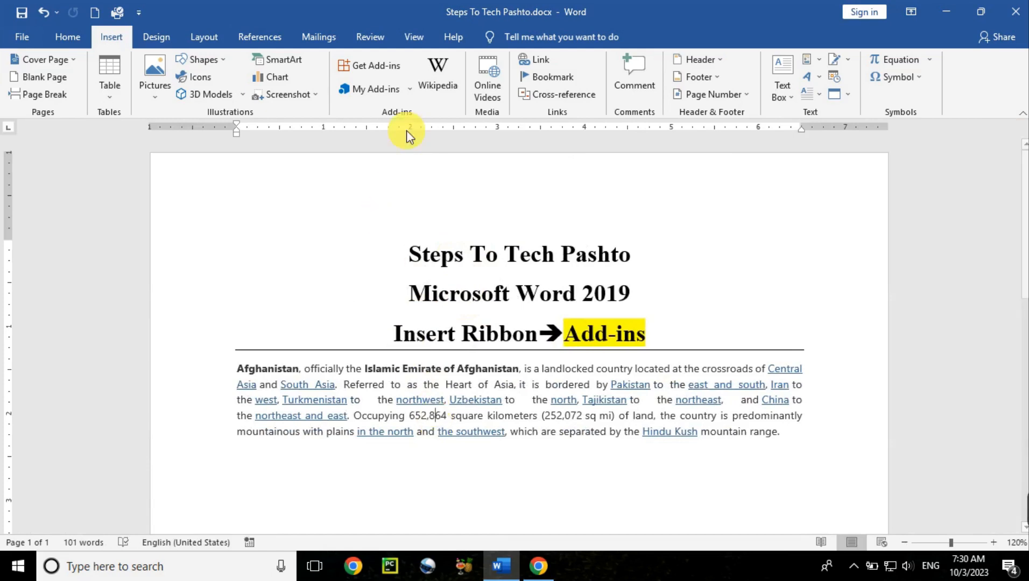
pyautogui.click(409, 90)
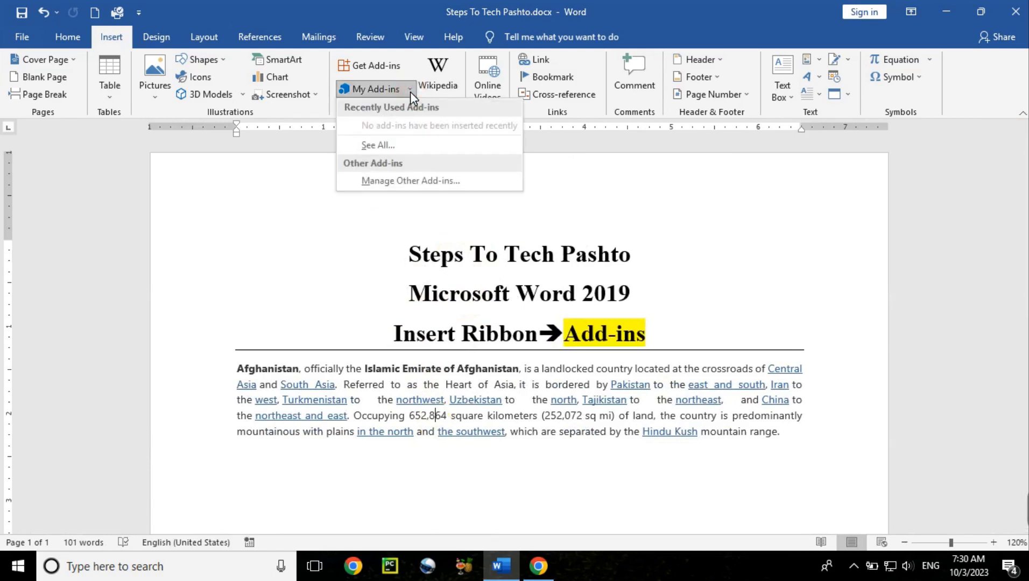
pyautogui.click(384, 152)
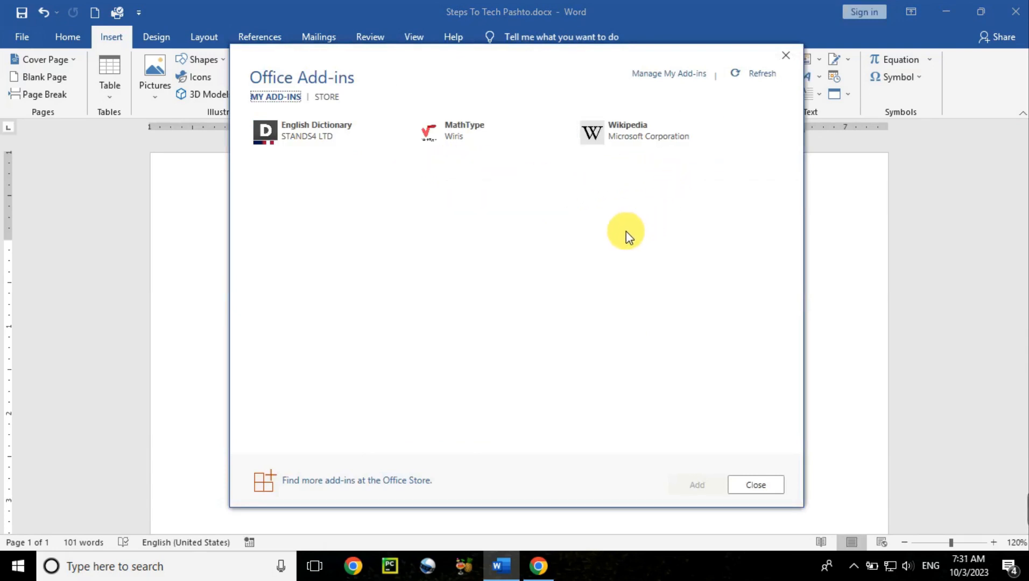
pyautogui.click(329, 98)
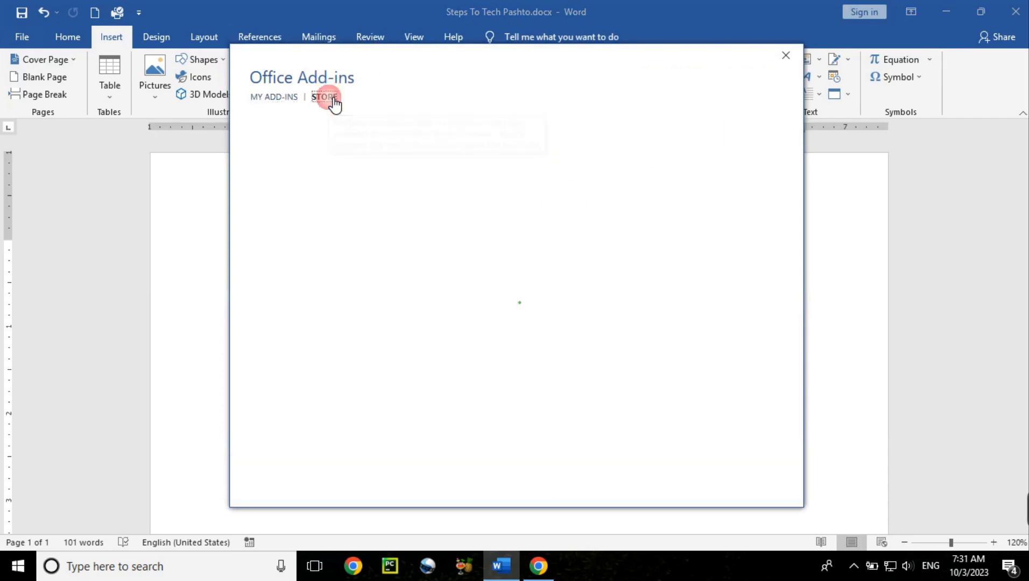
pyautogui.click(786, 57)
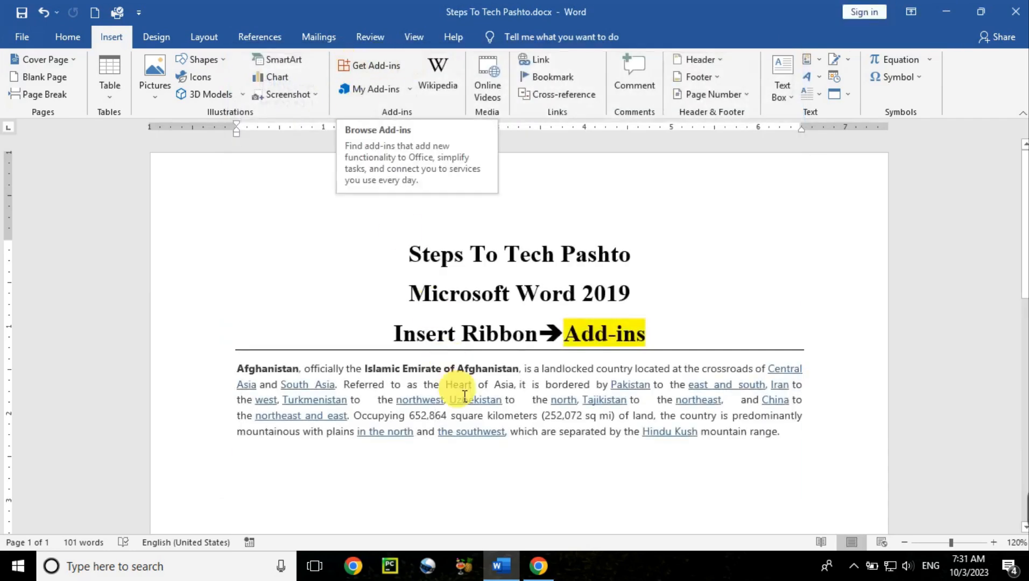
pyautogui.click(787, 435)
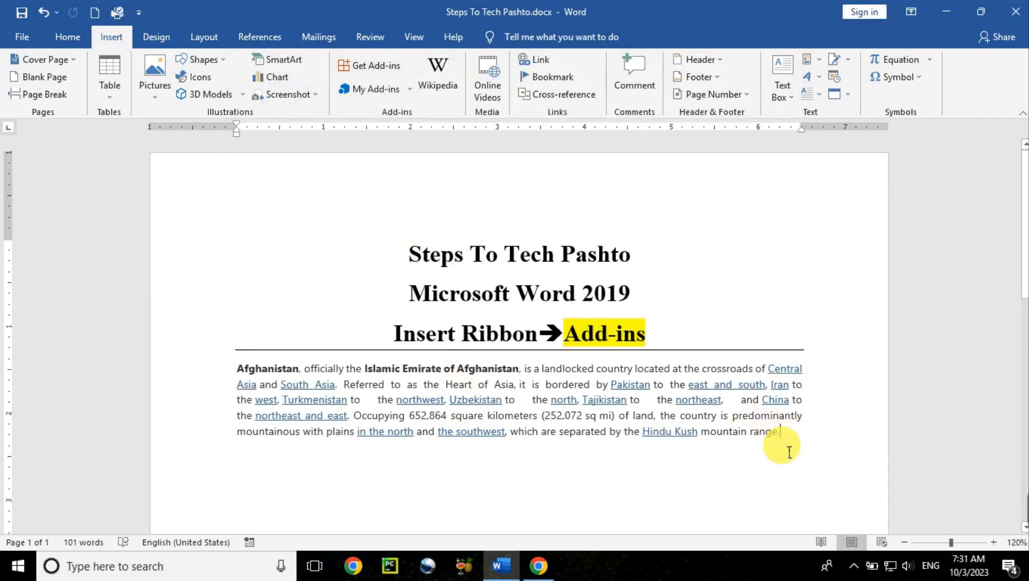